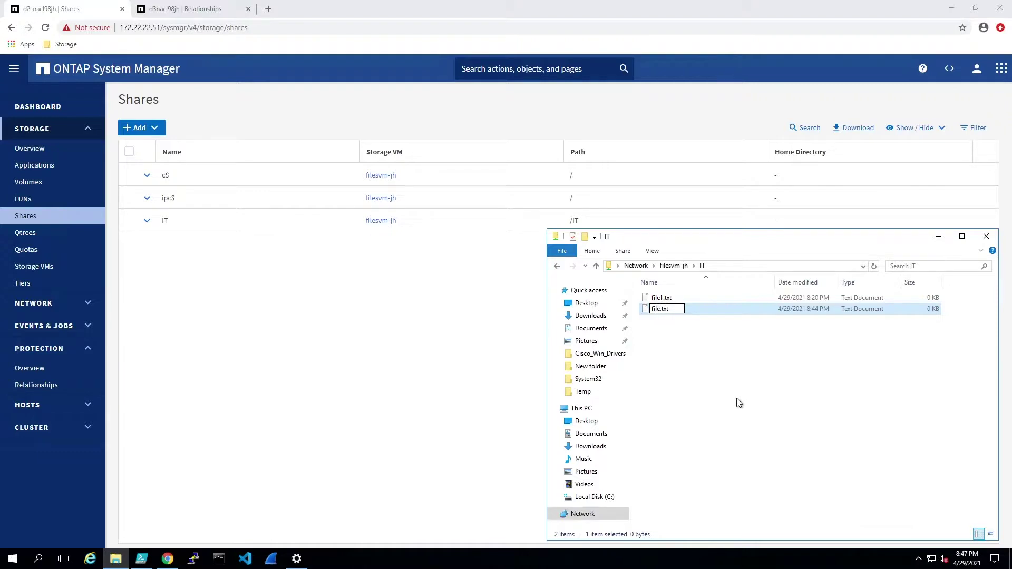
# Name the new text file in the IT share file2.txt and return to the browser window
pyautogui.write('2')
pyautogui.click(711, 440)
pyautogui.click(379, 316)
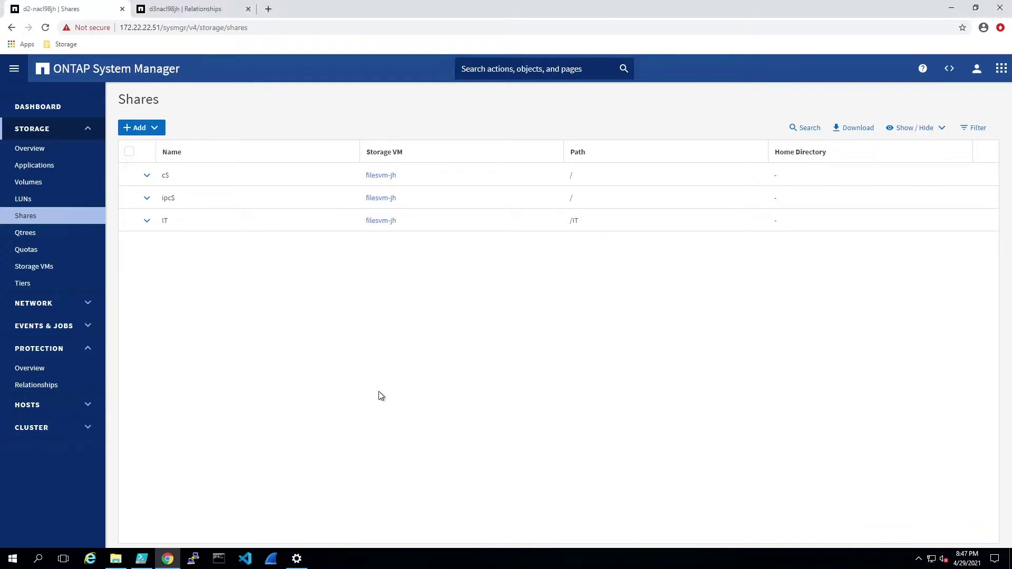
# Add a 15 GB volume named finance on the source cluster, keeping the default SMB/CIFS sharing and local Snapshot protection settings
pyautogui.click(21, 183)
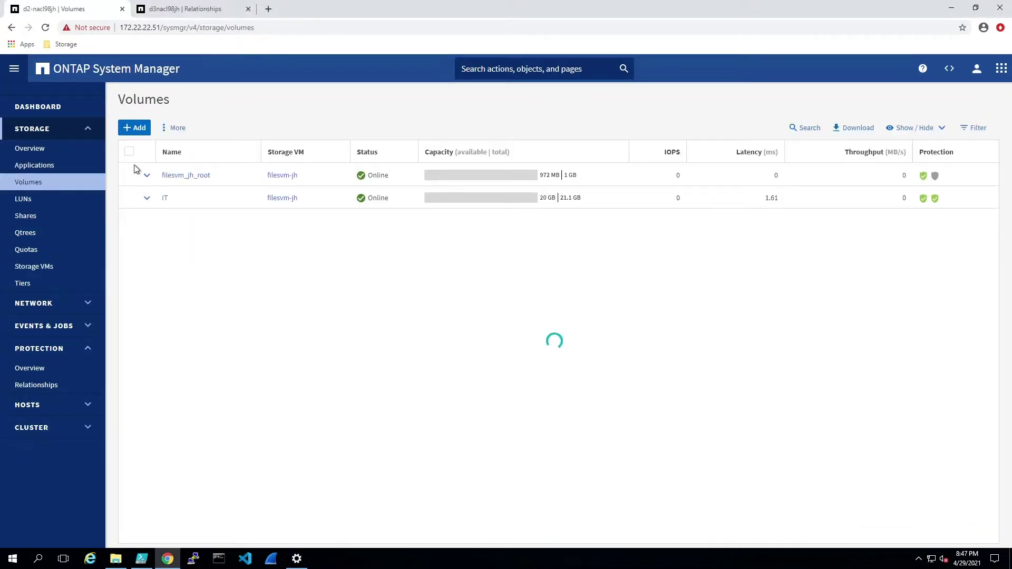
pyautogui.click(132, 128)
pyautogui.click(458, 273)
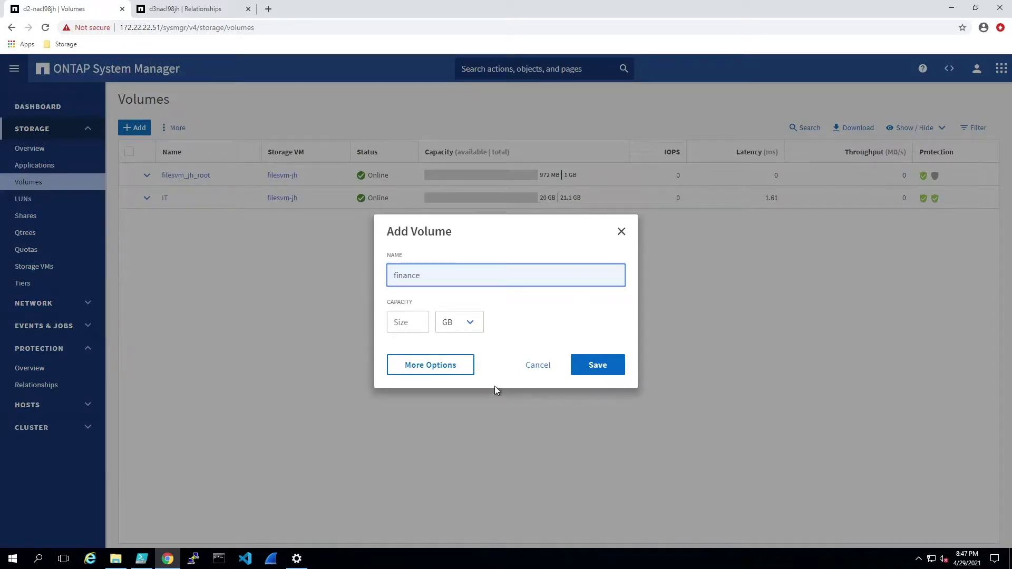
pyautogui.click(417, 323)
pyautogui.write('15')
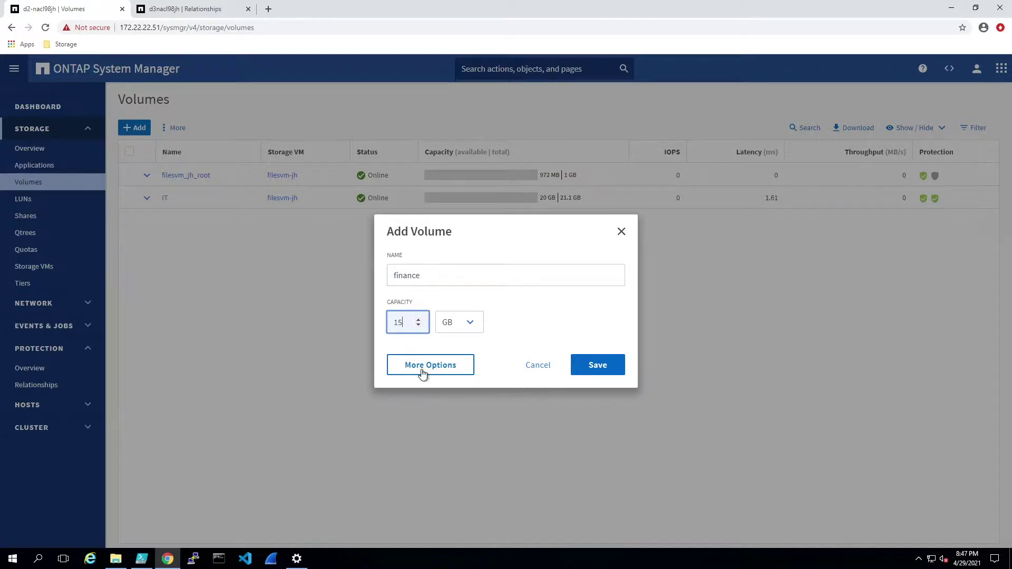
pyautogui.click(422, 366)
pyautogui.scroll(-5, 468, 431)
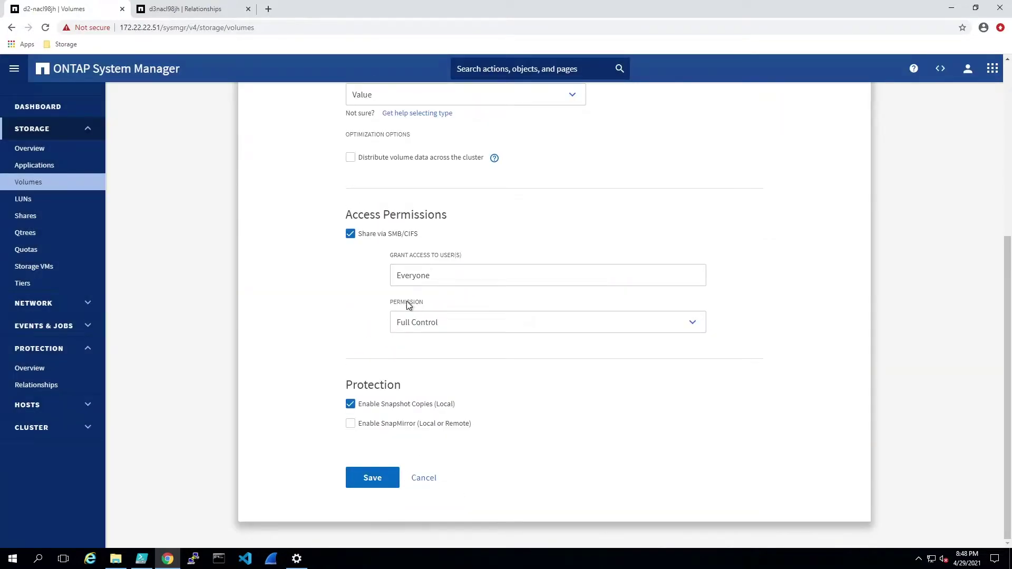
pyautogui.click(372, 478)
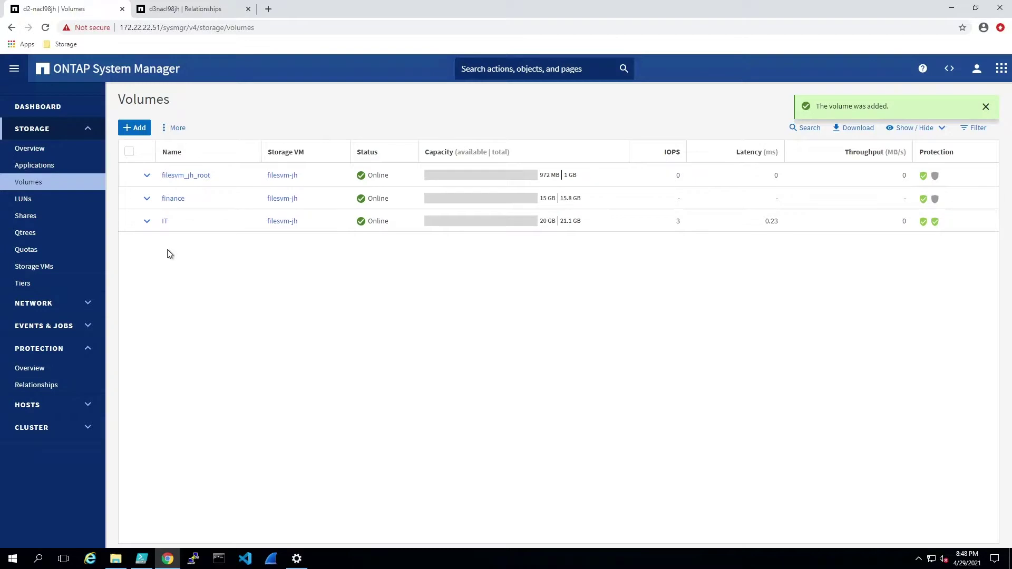
# Switch to File Explorer and check the filesvm-jh share list for the finance share
pyautogui.click(112, 565)
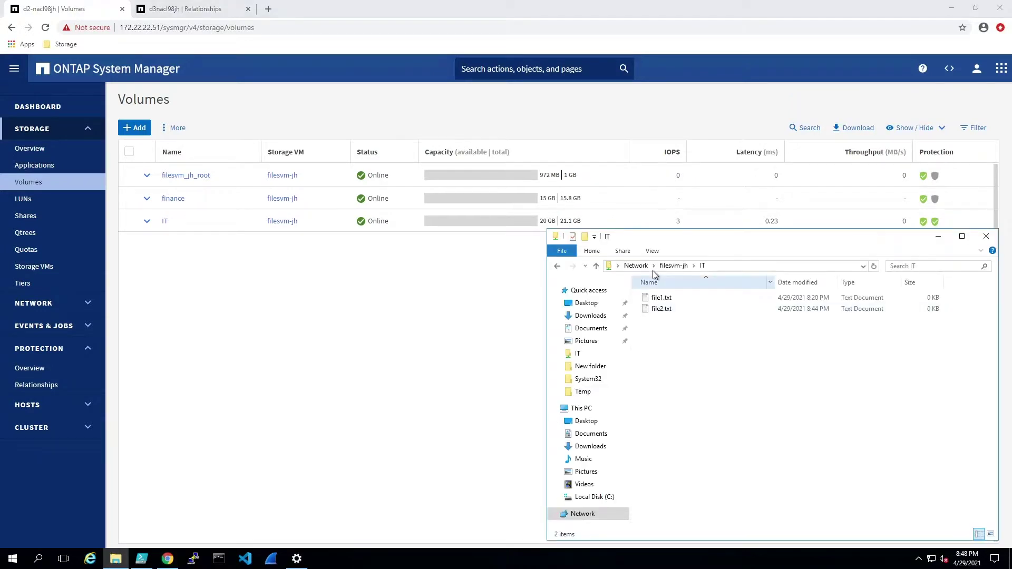
pyautogui.click(670, 267)
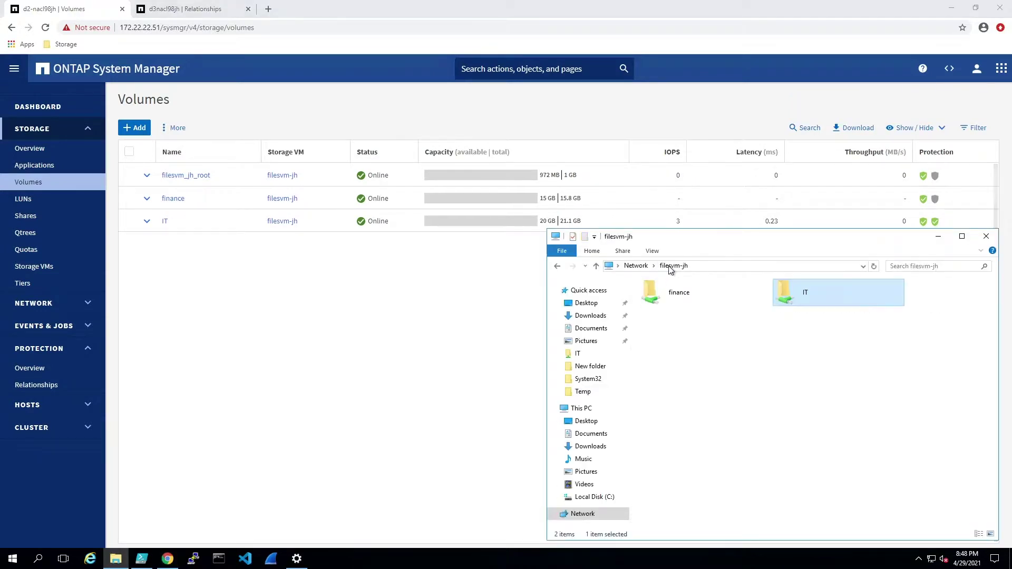
pyautogui.click(362, 385)
# On the destination cluster d3nacl98jh, update the protection relationship from filesvm-jh to filesvm-jhdr
pyautogui.click(210, 12)
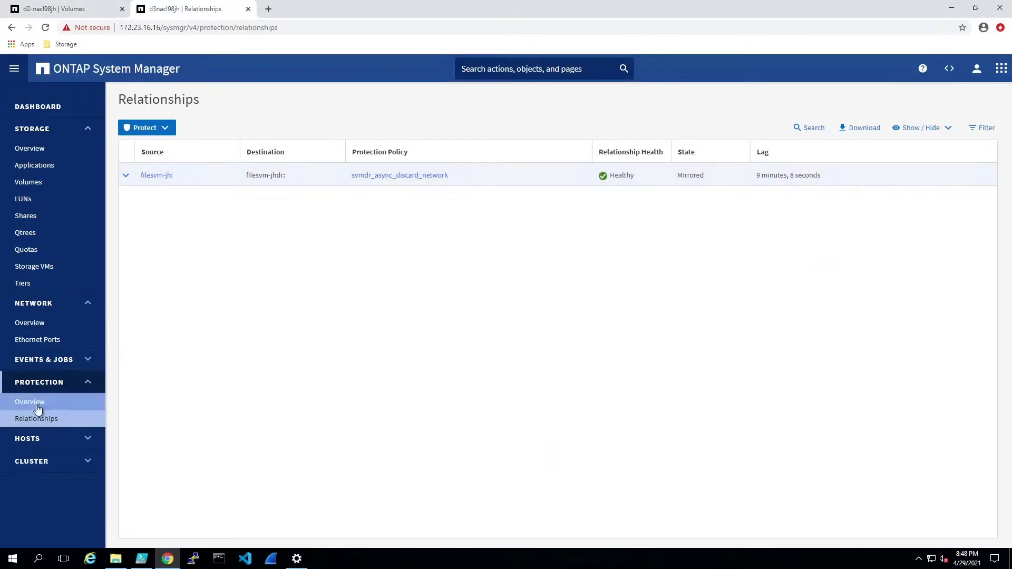
pyautogui.click(227, 175)
pyautogui.click(139, 214)
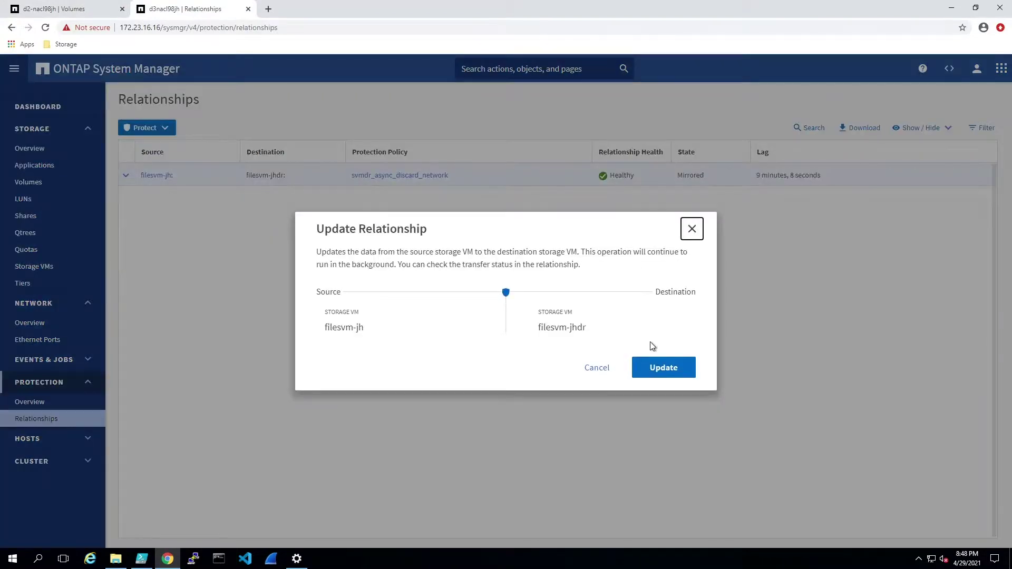
pyautogui.click(667, 368)
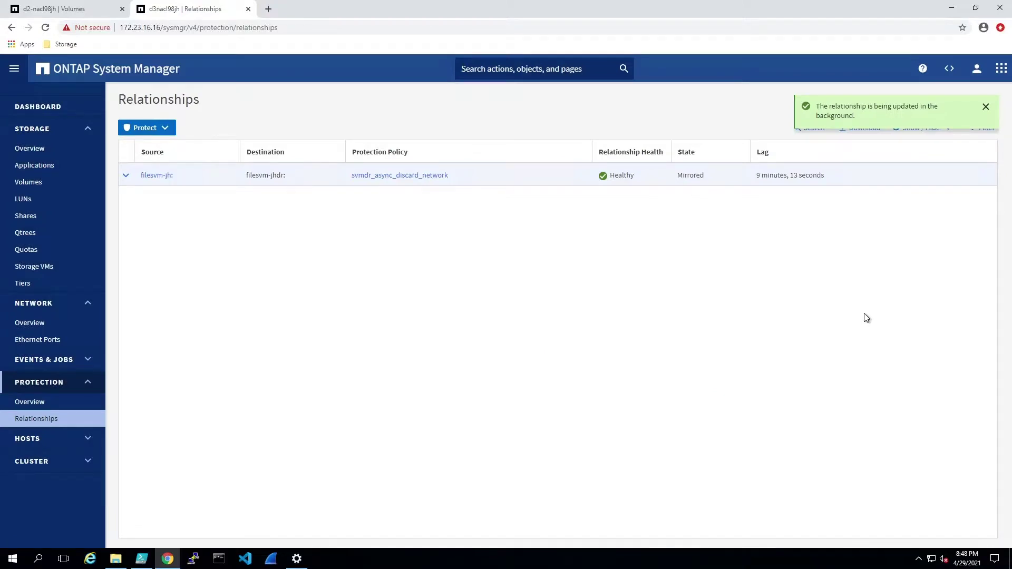
# Examine the relationship's transfer details, the destination cluster's network interfaces and the state of its storage VMs
pyautogui.click(126, 175)
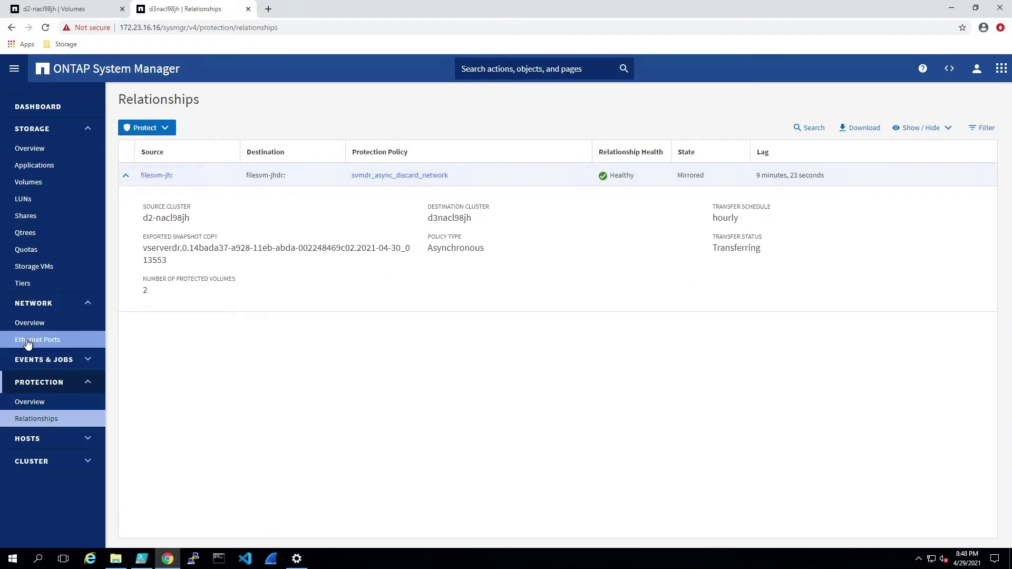
pyautogui.click(29, 322)
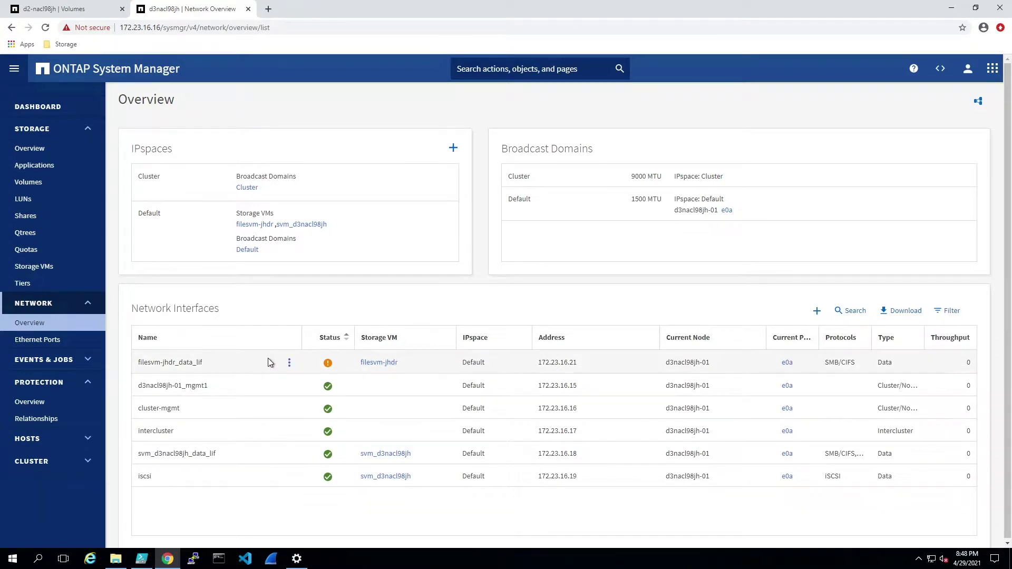
pyautogui.click(44, 267)
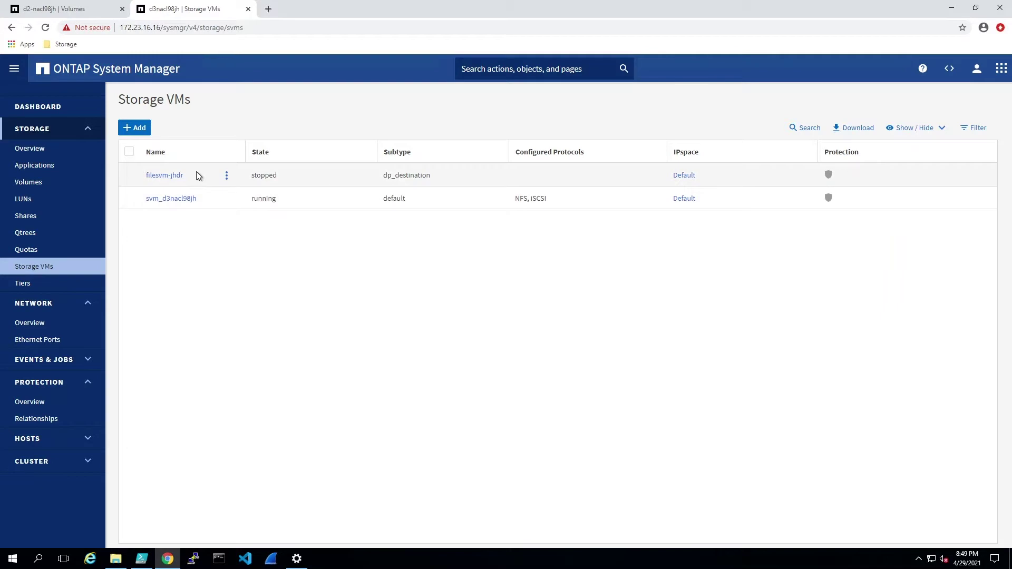
pyautogui.click(38, 419)
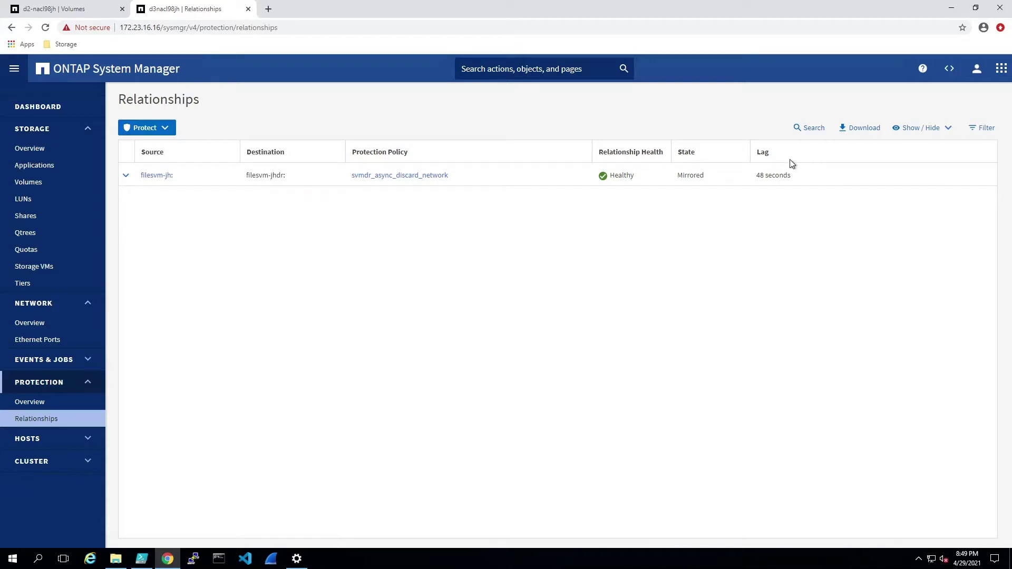
pyautogui.click(126, 176)
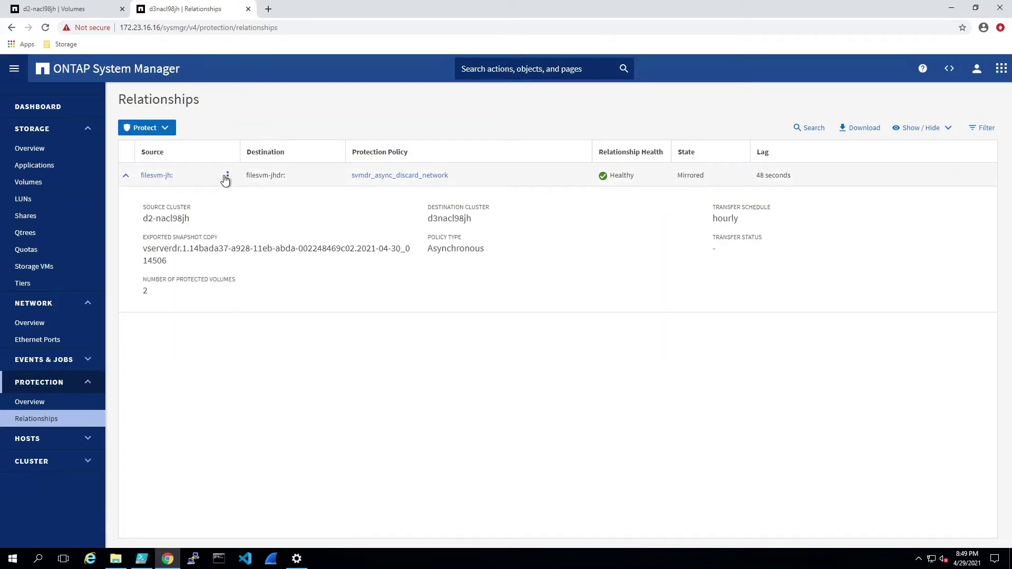
# Start activating the destination storage VM filesvm-jhdr and accept breaking the relationship, leaving the dialog open
pyautogui.click(228, 175)
pyautogui.click(163, 236)
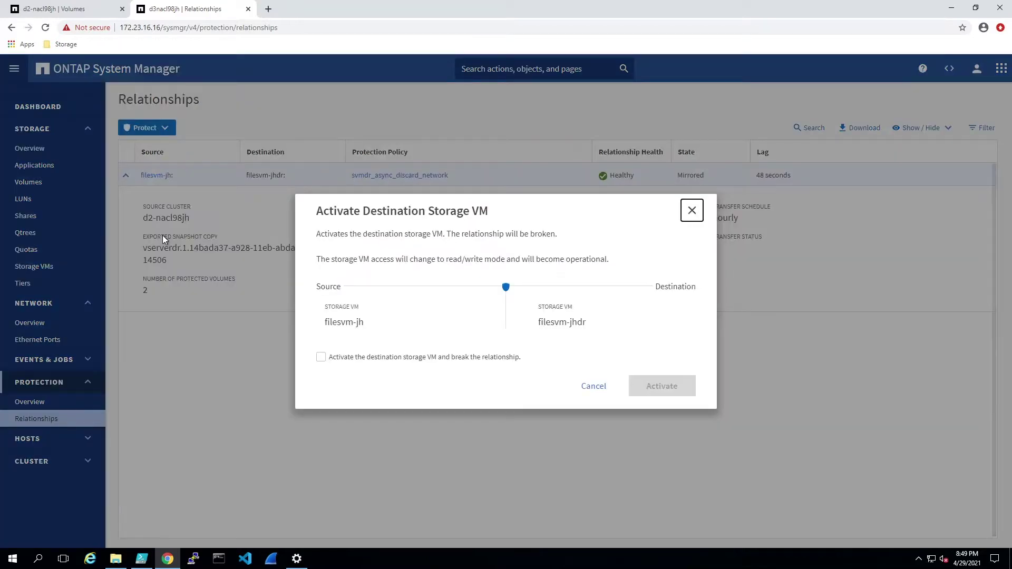
pyautogui.click(321, 357)
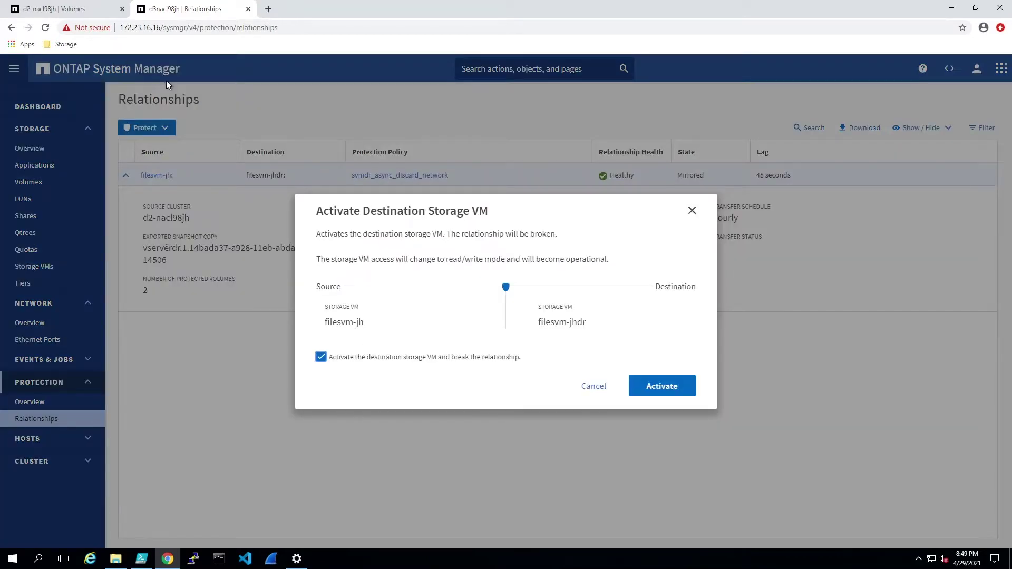
# Stop the storage VM filesvm-jh on the source cluster d2-nacl98jh
pyautogui.click(88, 11)
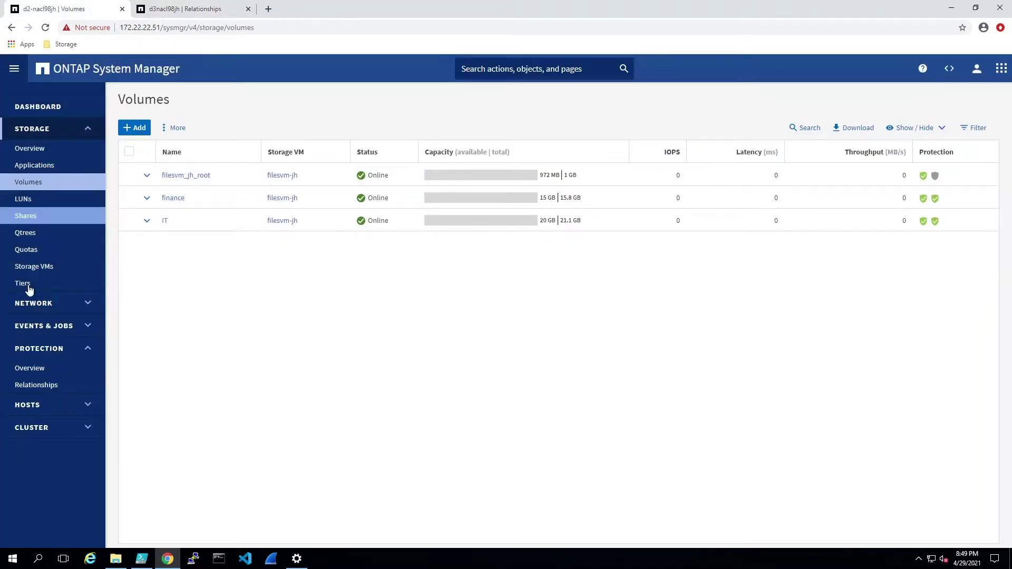
pyautogui.click(31, 267)
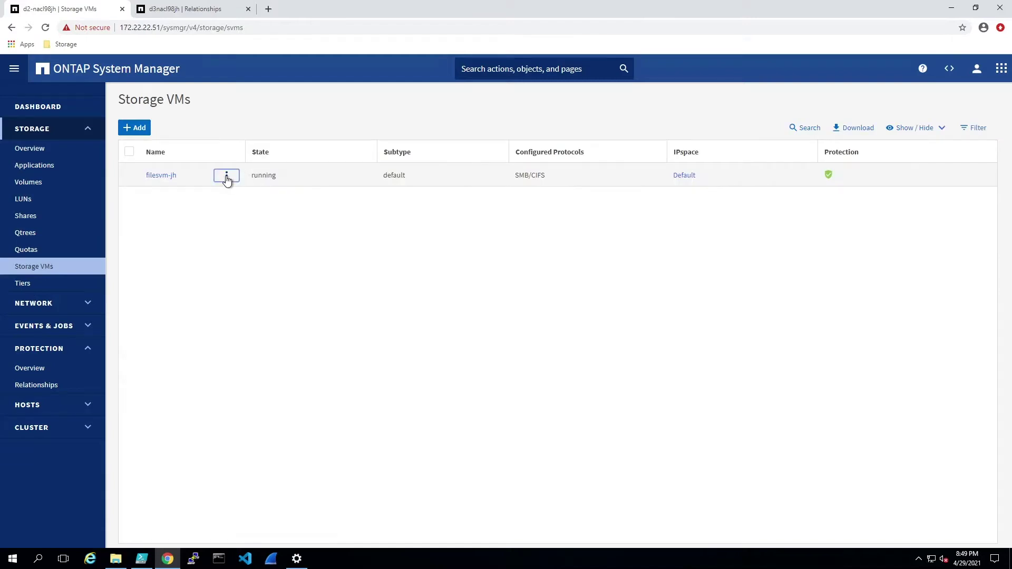
pyautogui.click(227, 178)
pyautogui.click(161, 236)
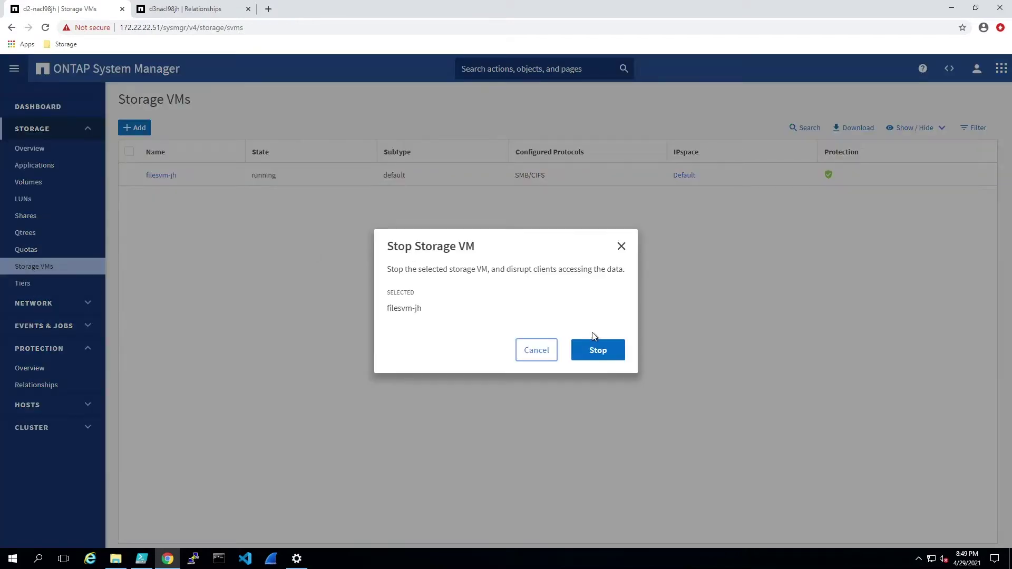
pyautogui.click(596, 351)
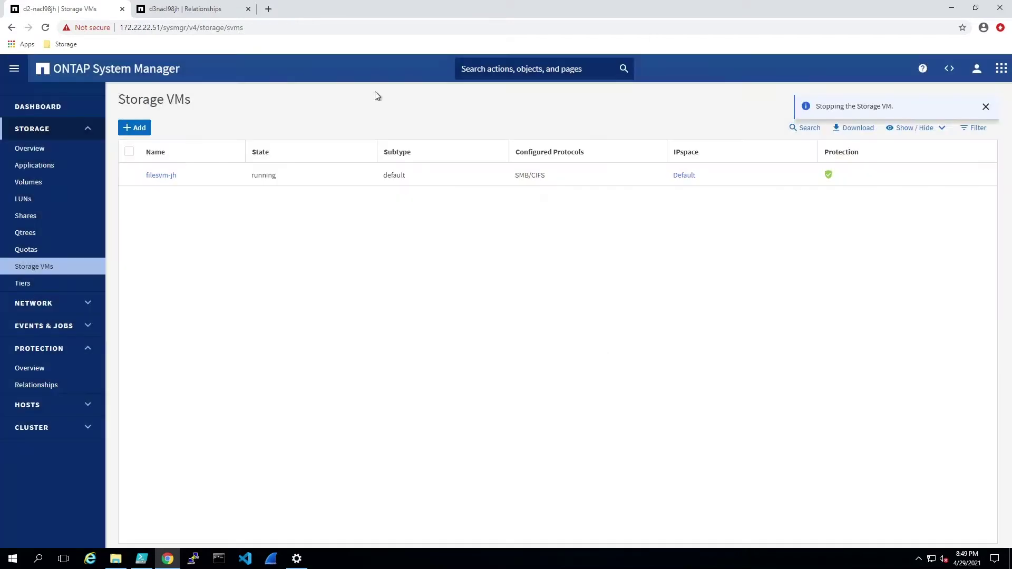
# Check the source storage VM's stop status, and complete the activation of filesvm-jhdr on the destination cluster
pyautogui.click(200, 12)
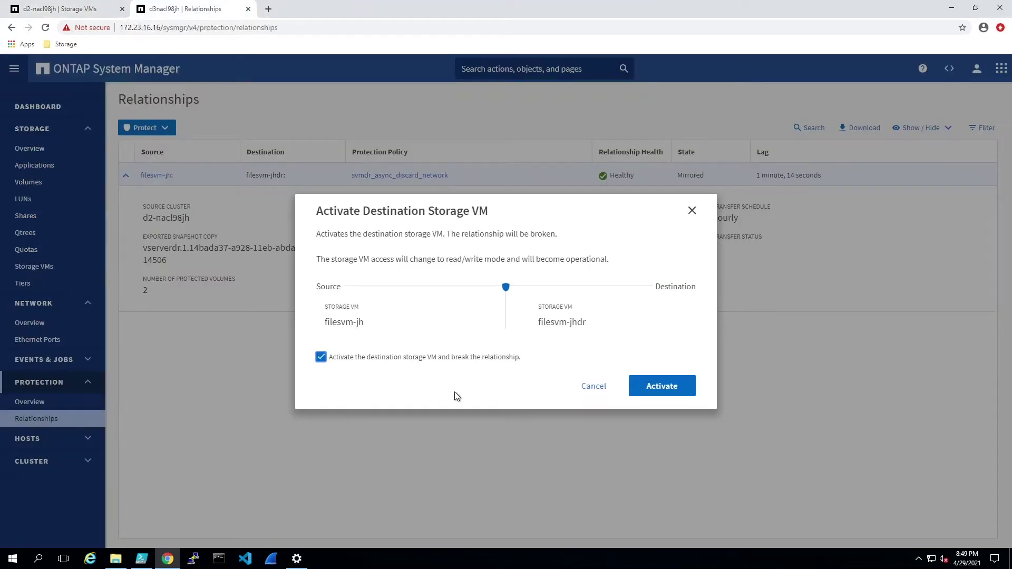
pyautogui.click(89, 14)
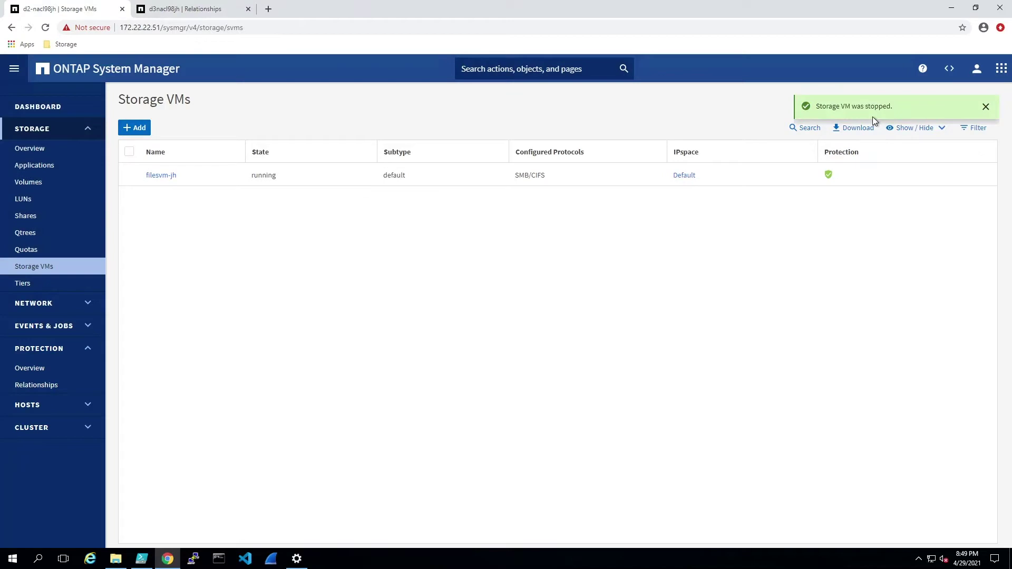
pyautogui.click(201, 12)
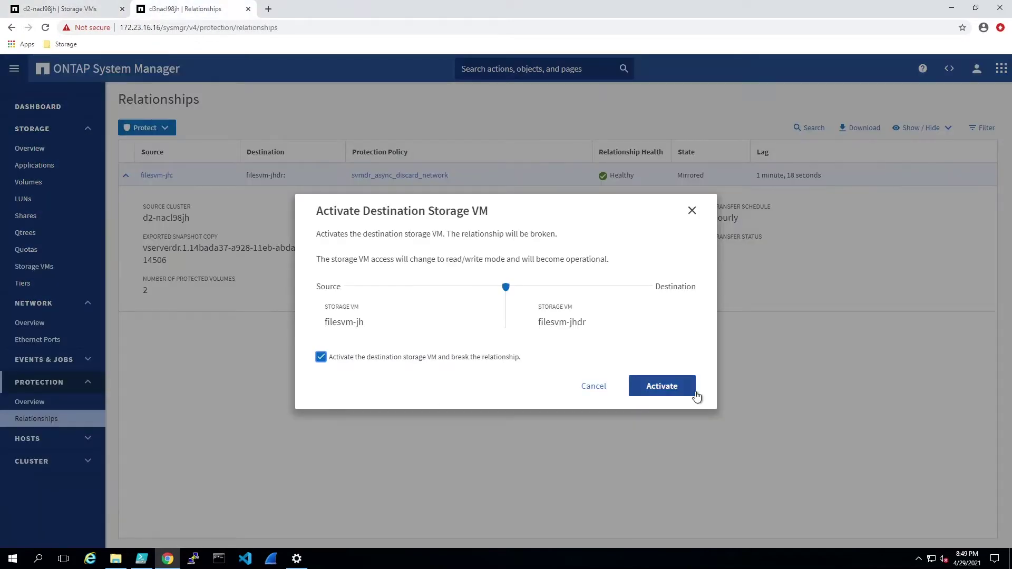
pyautogui.click(670, 387)
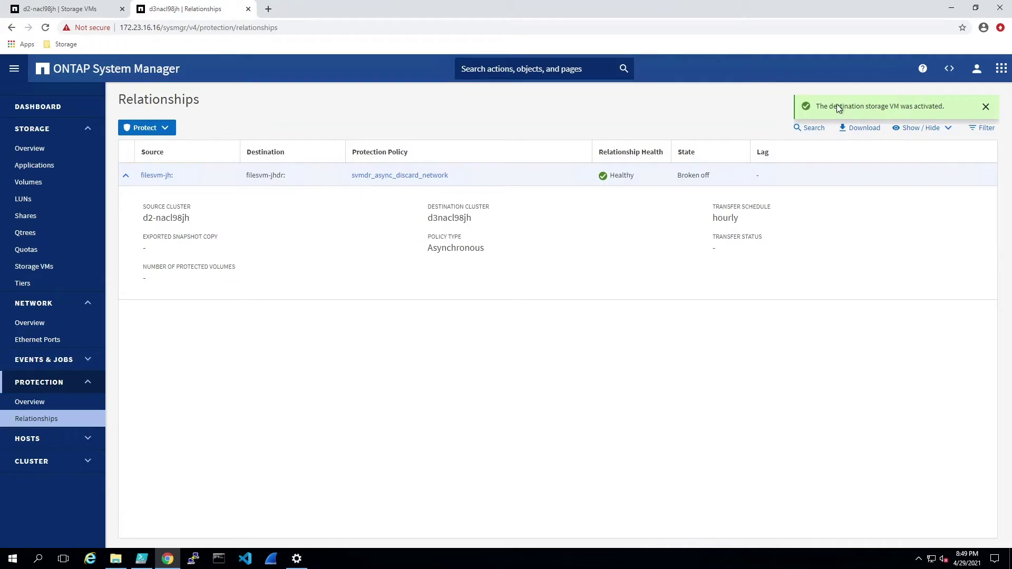
# Open a second File Explorer window and browse to the destination storage VM's shares at \\172.23.16.21
pyautogui.click(115, 559)
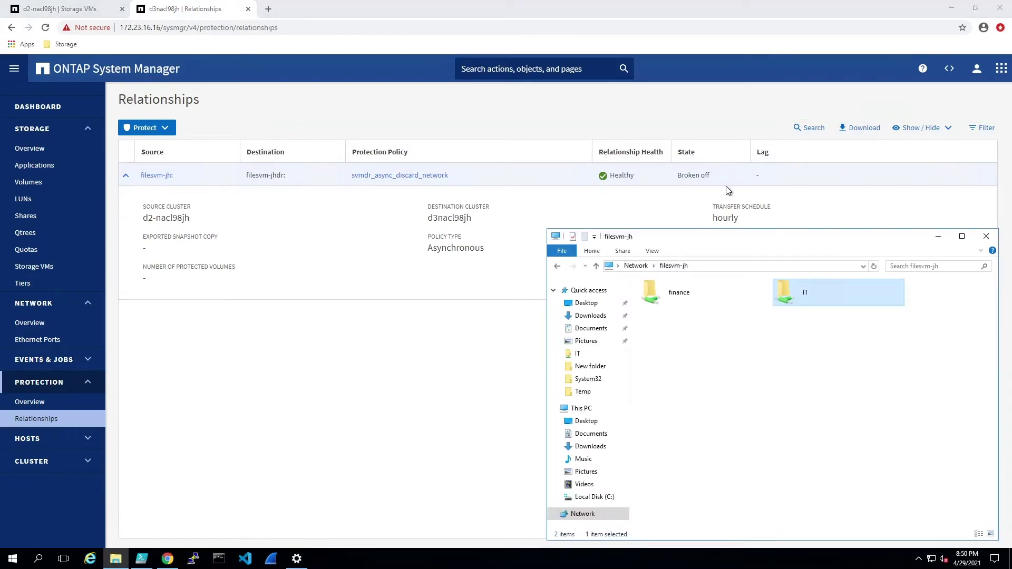
pyautogui.middleClick(113, 563)
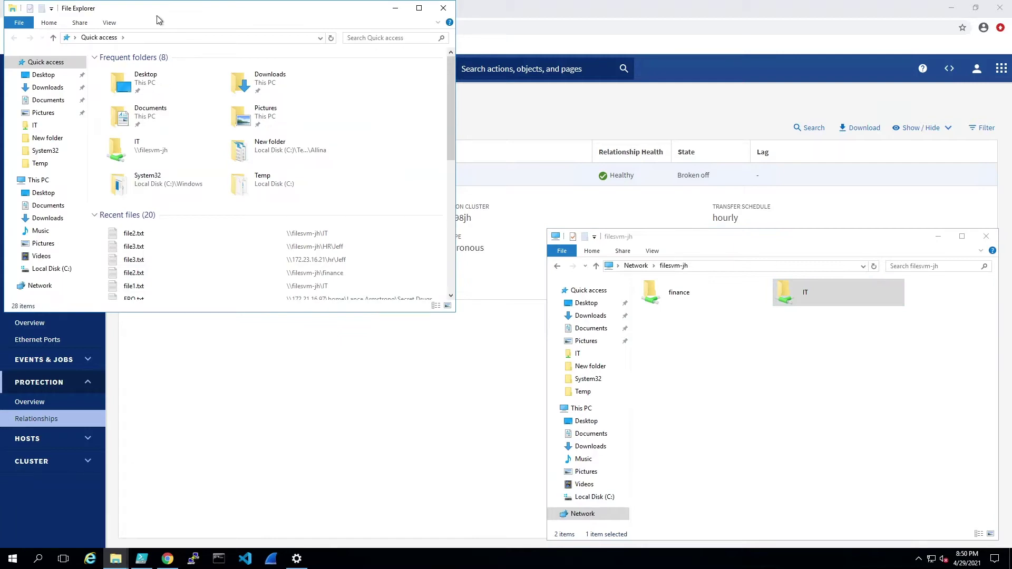
pyautogui.moveTo(208, 16); pyautogui.dragTo(480, 51)
pyautogui.click(436, 69)
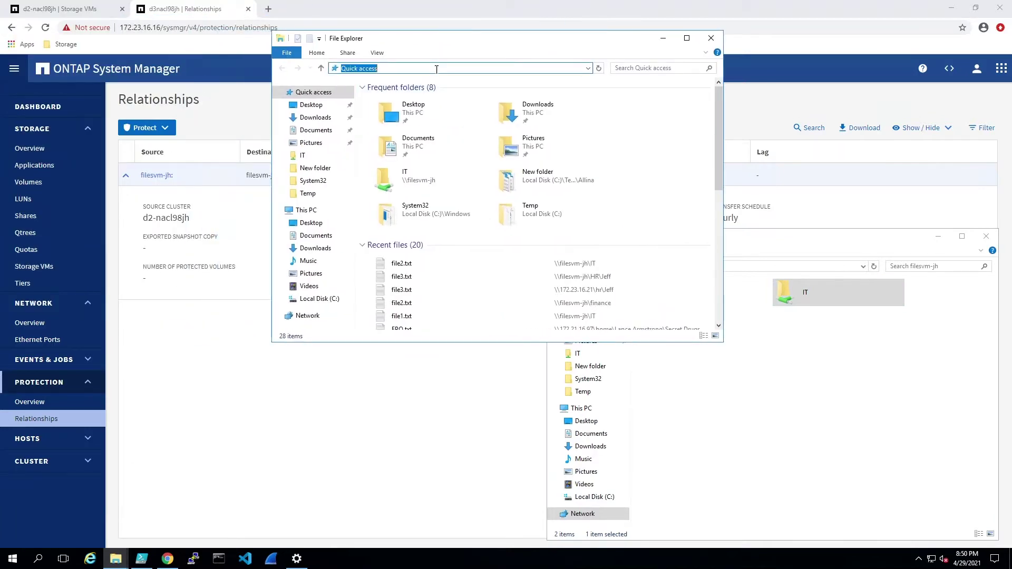
pyautogui.write('\\\\')
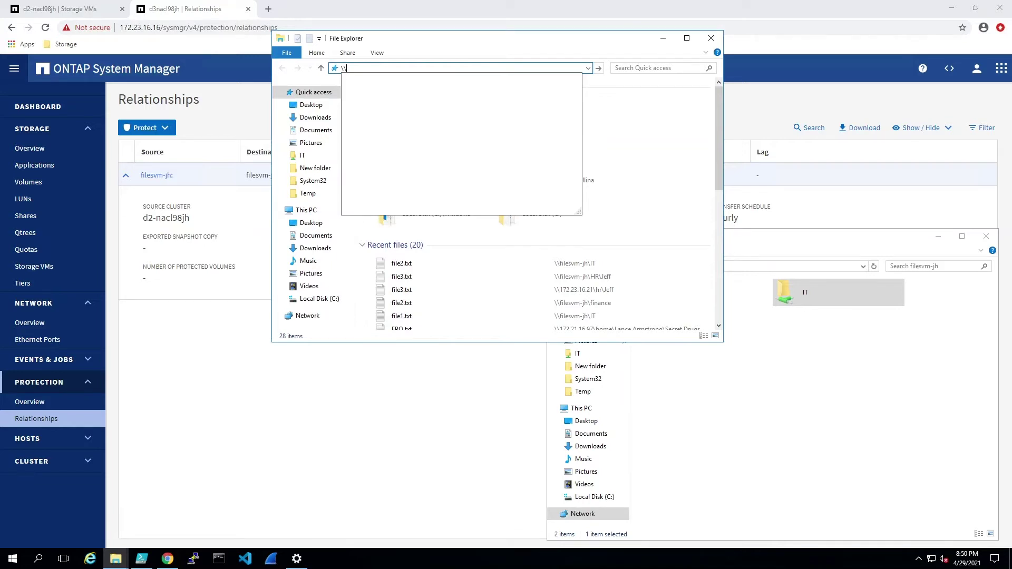
pyautogui.write('172.23.1')
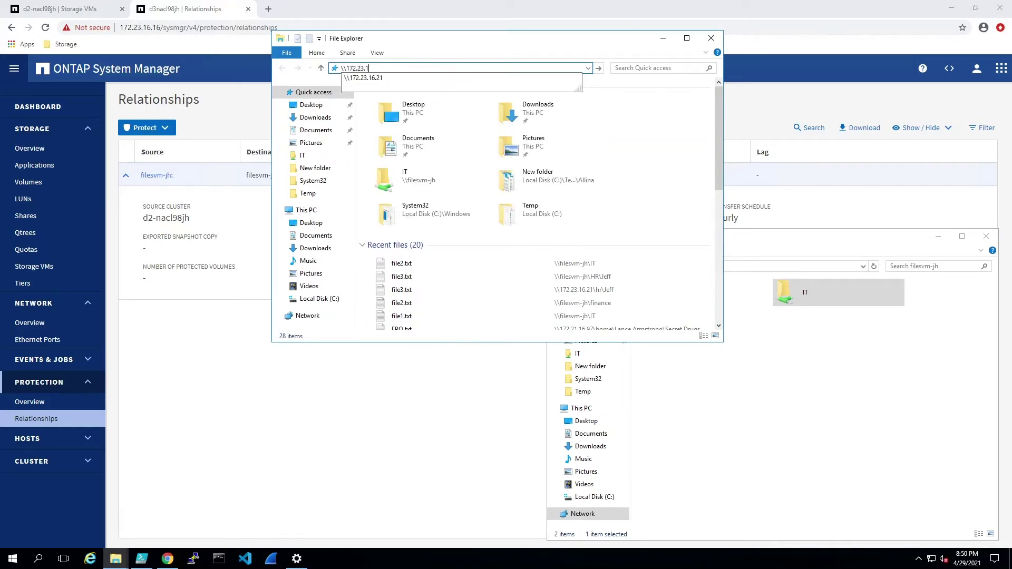
pyautogui.write('6.21')
pyautogui.press('Return')
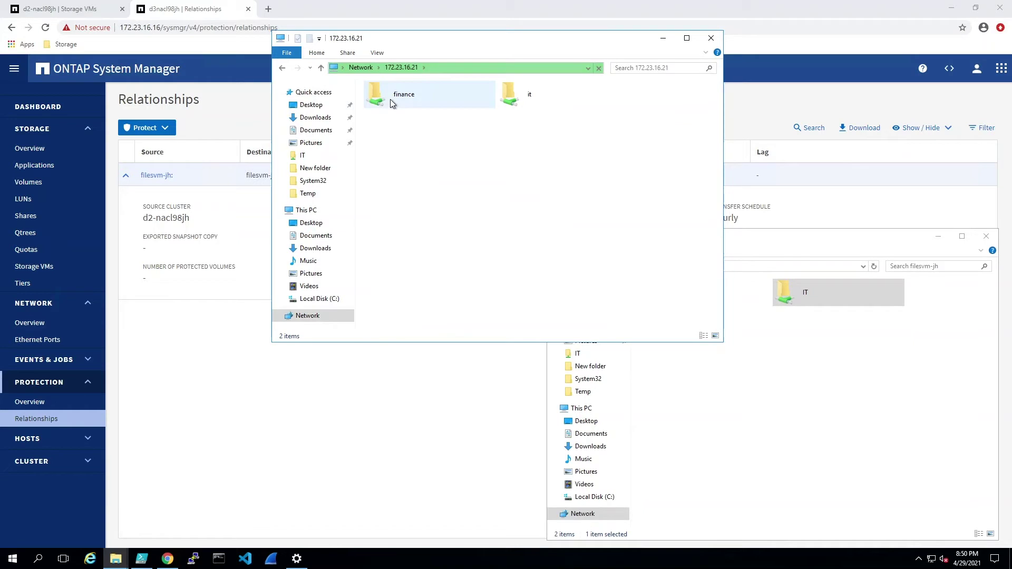
# Check the finance share and the files inside the it share on the destination storage VM
pyautogui.doubleClick(404, 105)
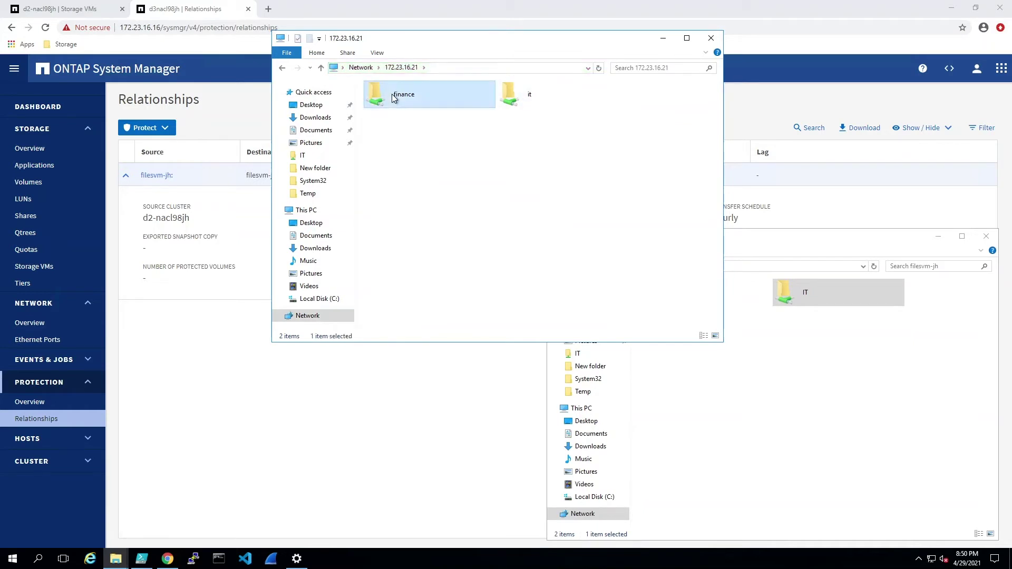
pyautogui.click(399, 67)
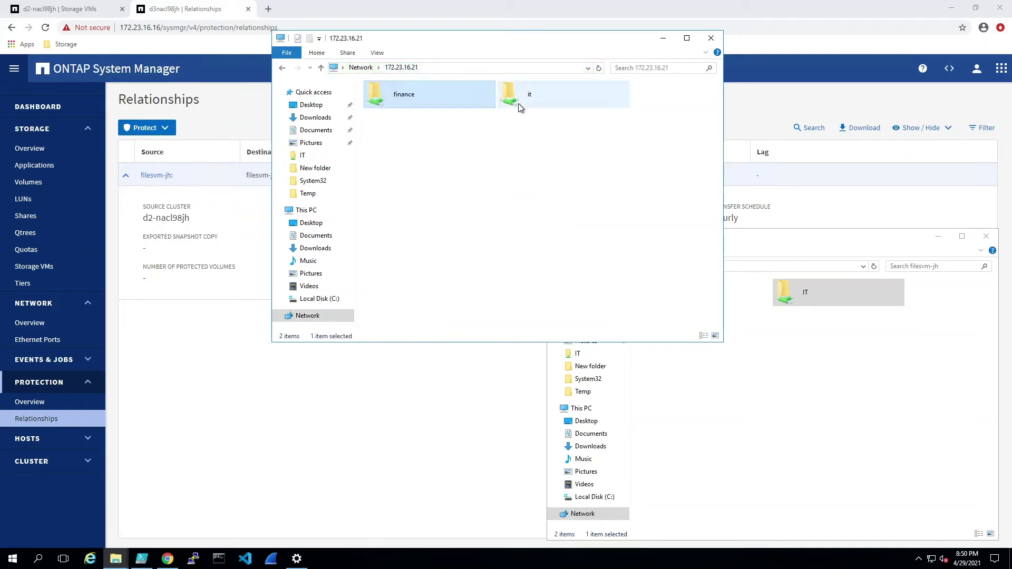
pyautogui.doubleClick(519, 103)
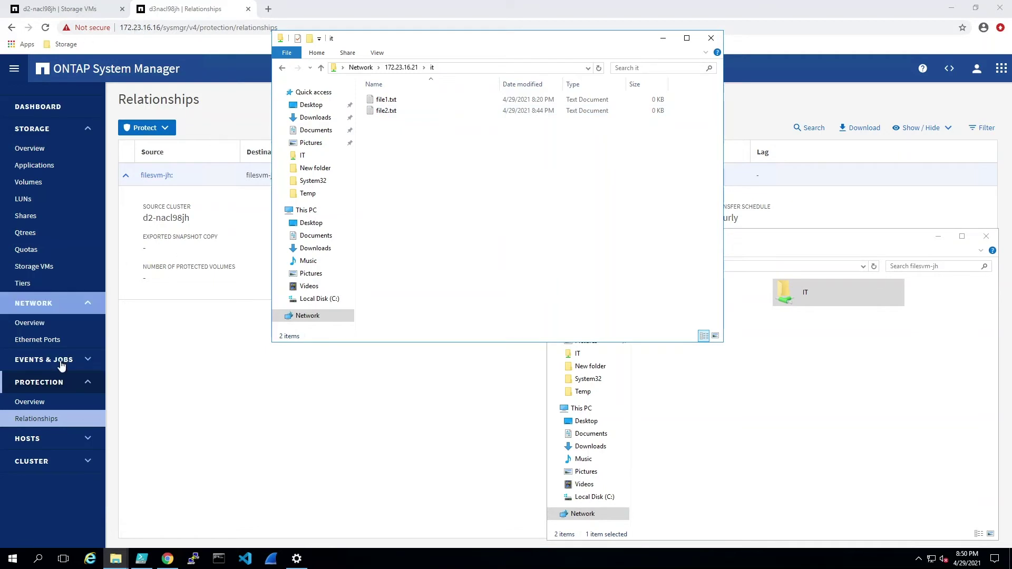
# Reverse resync the broken-off relationship on the destination cluster so that filesvm-jhdr becomes the source for filesvm-jh
pyautogui.click(35, 405)
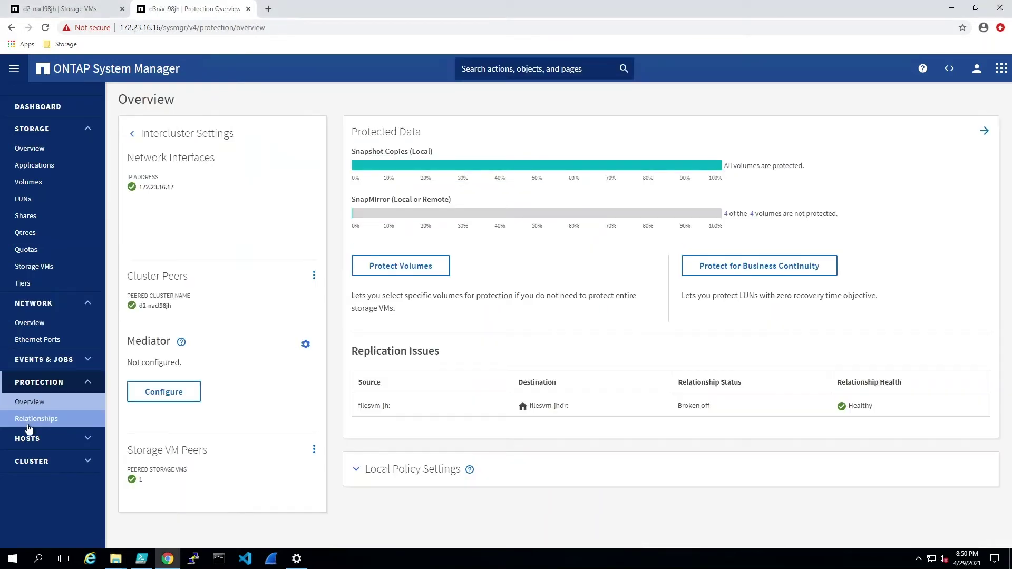
pyautogui.click(37, 418)
pyautogui.click(228, 176)
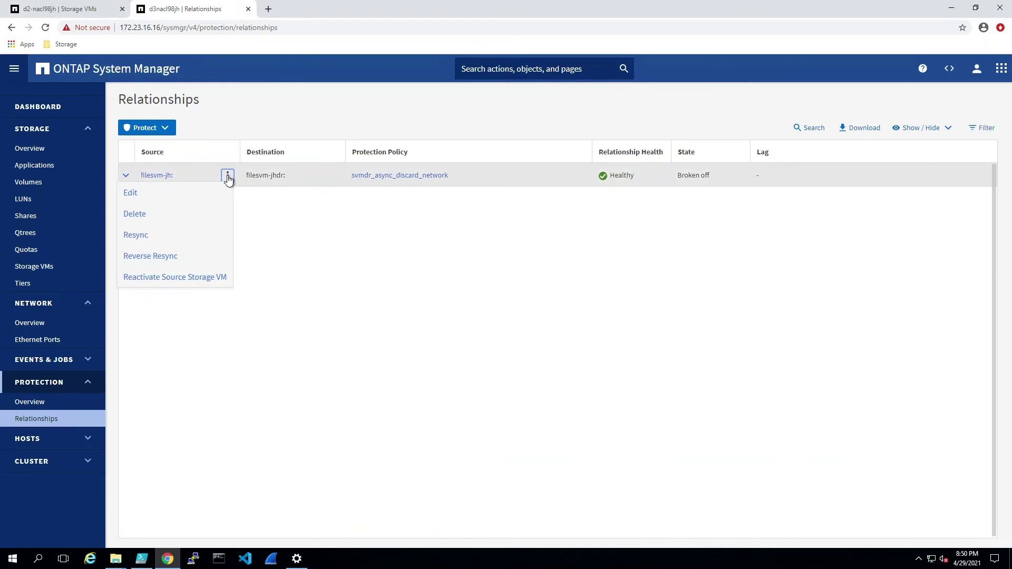
pyautogui.click(158, 256)
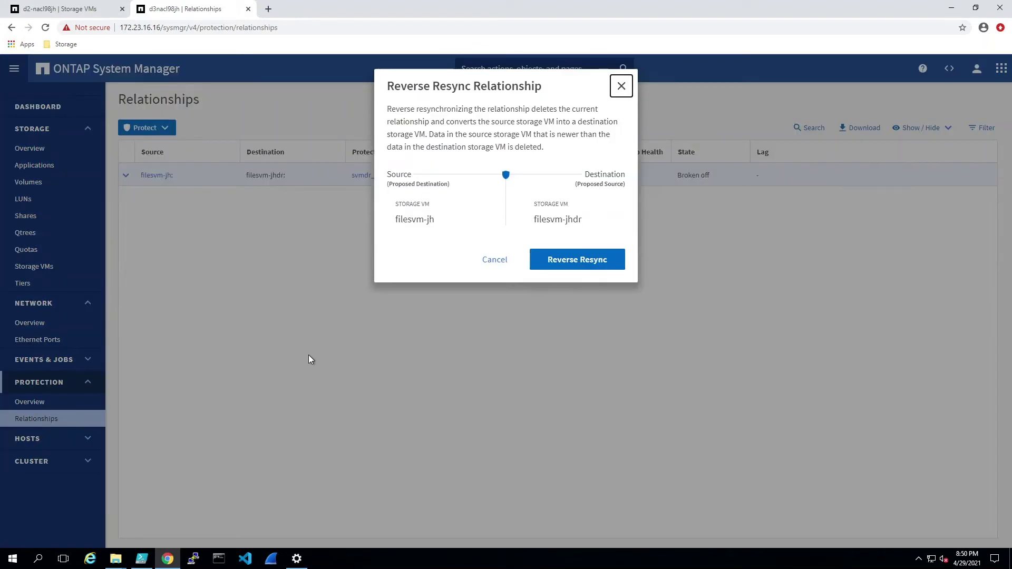
pyautogui.click(578, 259)
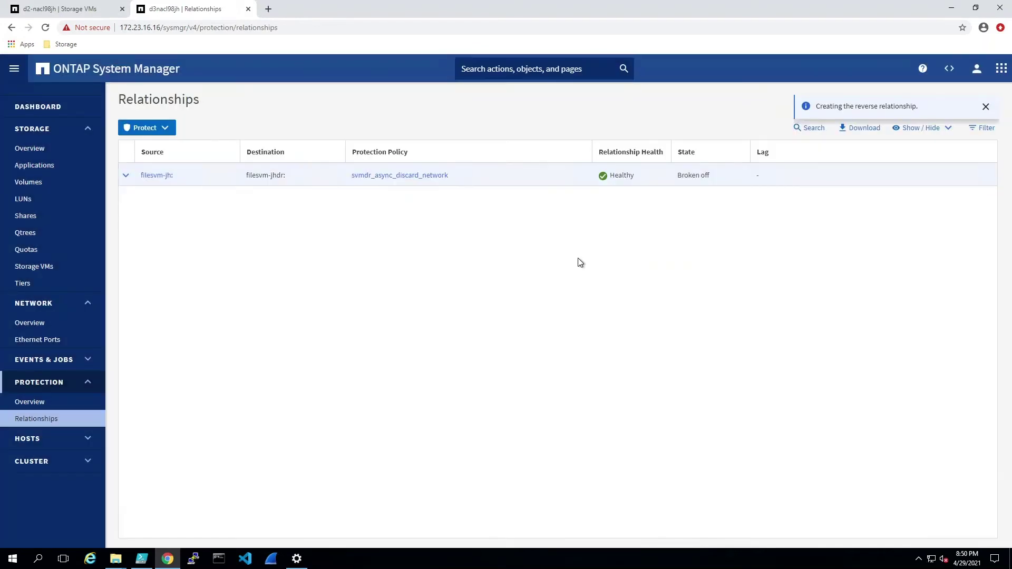